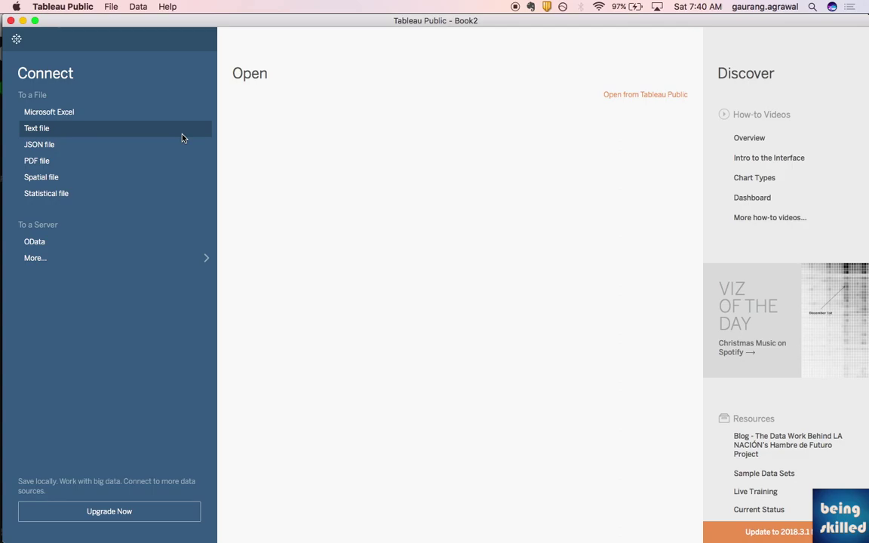
# - Connect to doc1.csv in testfolder as a text file data source
pyautogui.click(85, 130)
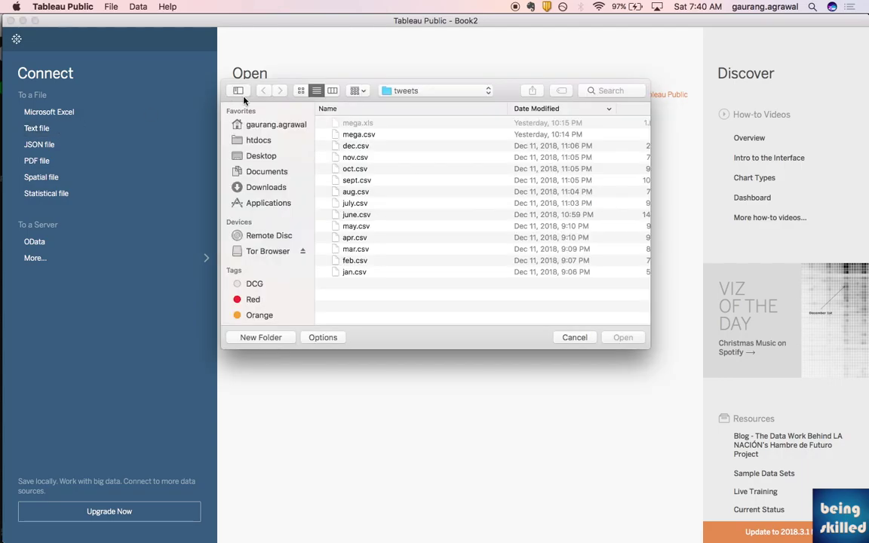
pyautogui.click(404, 91)
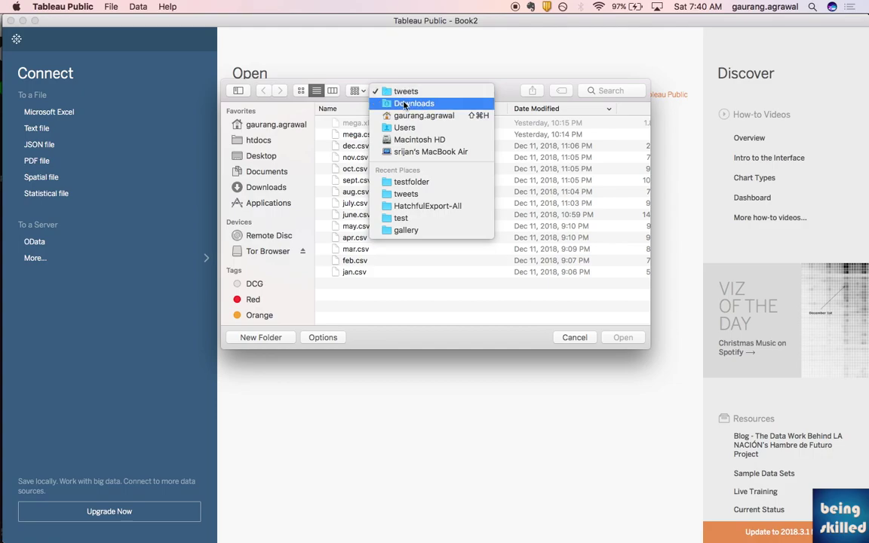
pyautogui.click(406, 180)
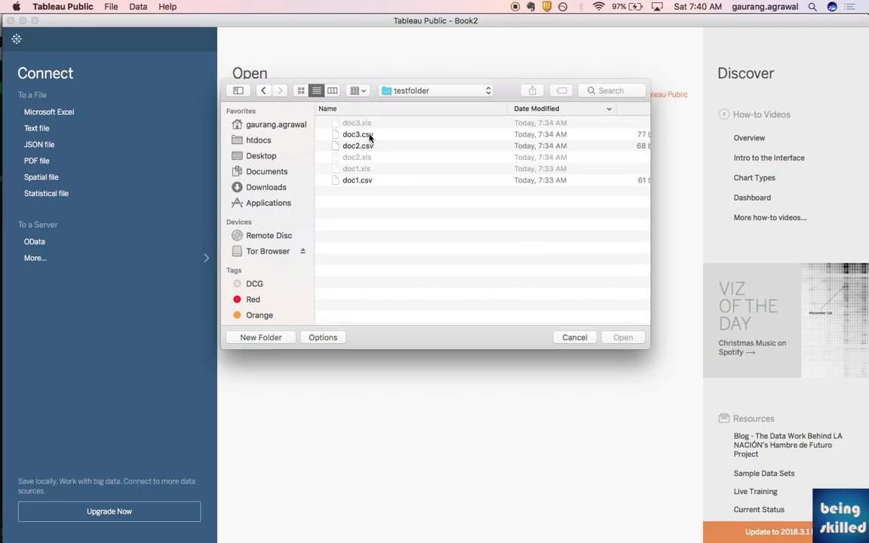
pyautogui.click(378, 182)
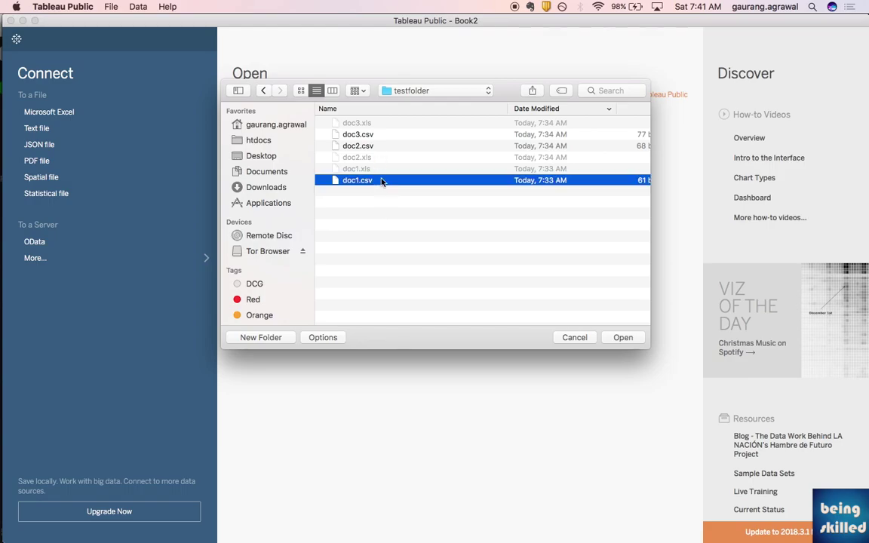
pyautogui.click(624, 338)
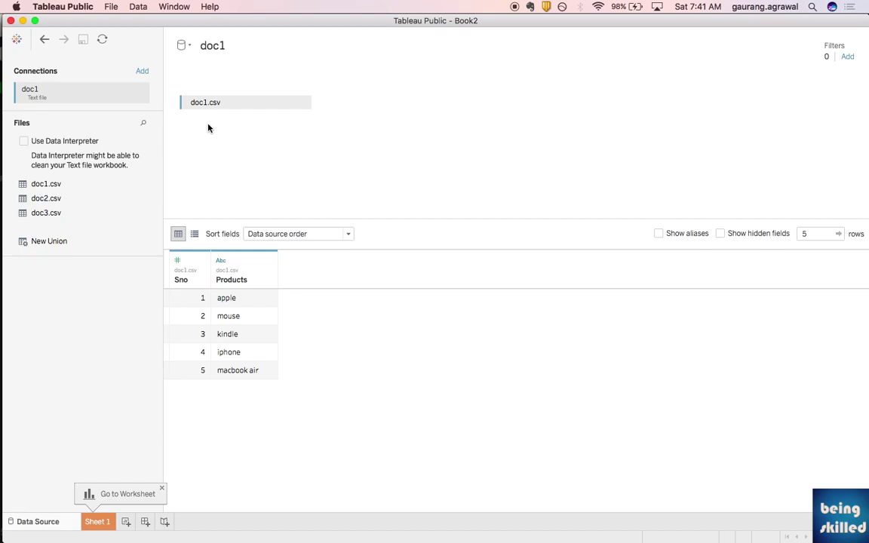
pyautogui.moveTo(207, 103); pyautogui.dragTo(224, 145)
pyautogui.click(79, 198)
pyautogui.keyDown('shift'); pyautogui.click(86, 214); pyautogui.keyUp('shift')
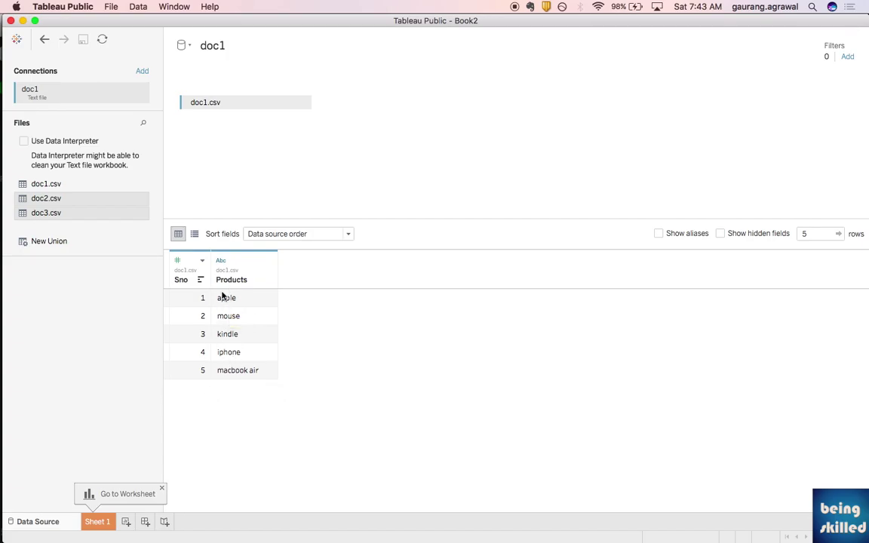
pyautogui.moveTo(61, 201); pyautogui.dragTo(244, 106)
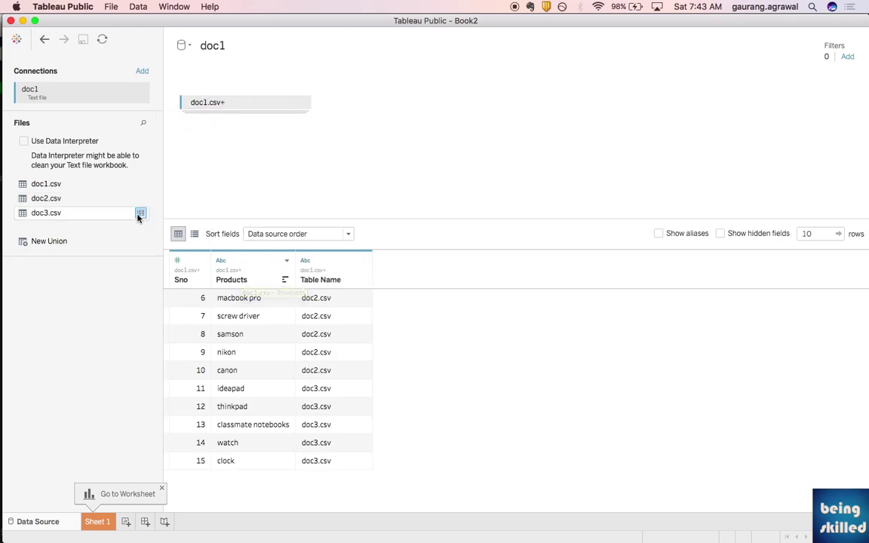
pyautogui.press('super+z')
pyautogui.click(70, 197)
pyautogui.keyDown('shift'); pyautogui.click(79, 213); pyautogui.keyUp('shift')
pyautogui.moveTo(85, 200); pyautogui.dragTo(237, 124)
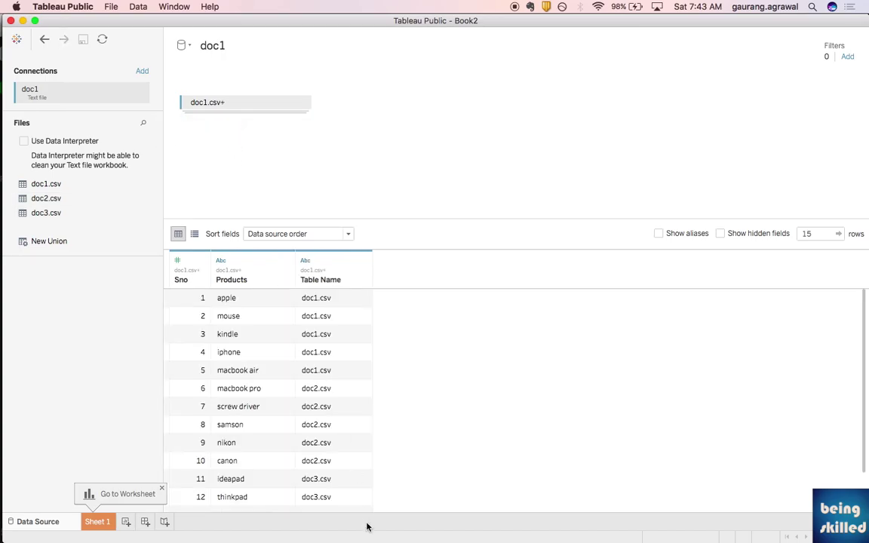
pyautogui.scroll(-3, 251, 374)
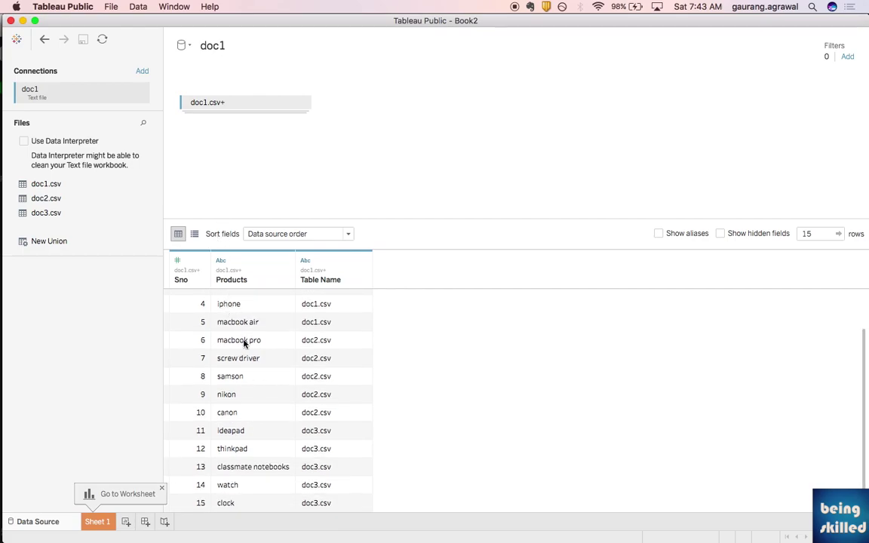
pyautogui.scroll(3, 243, 343)
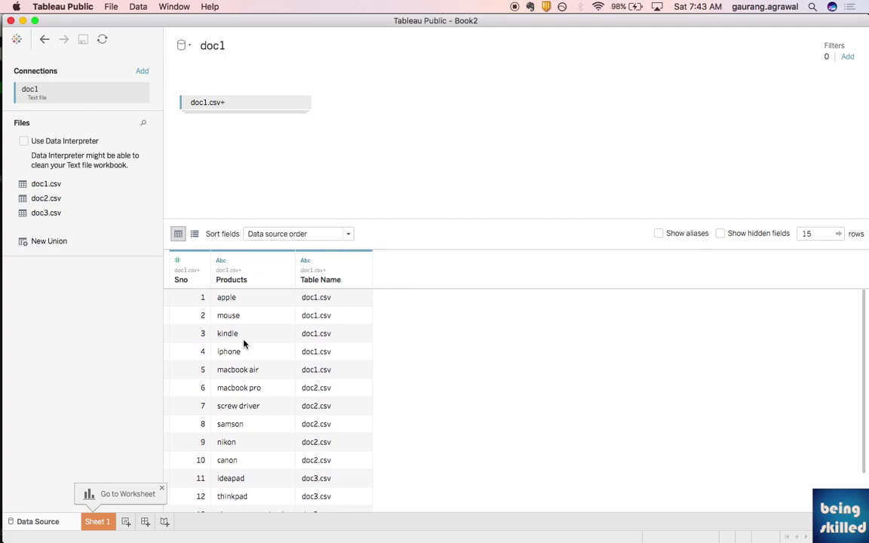
pyautogui.scroll(-3, 244, 344)
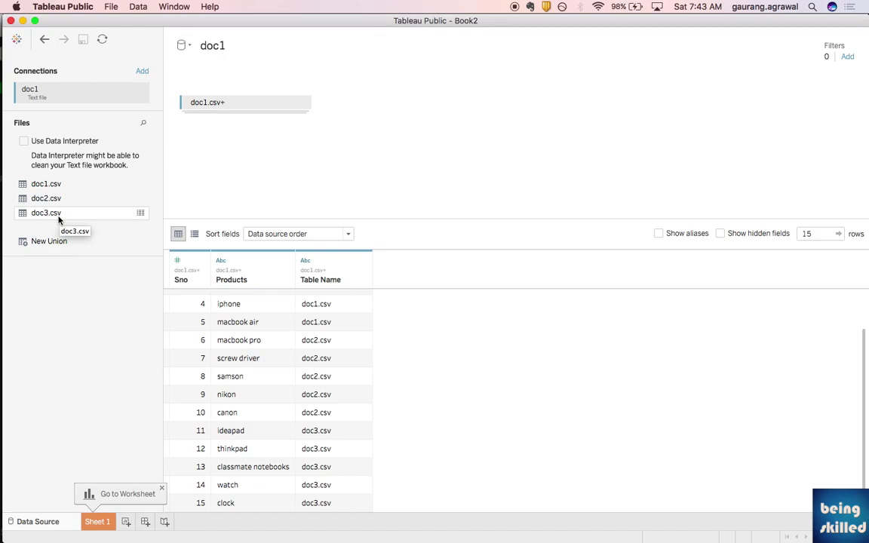
# - Undo the union, then rebuild a doc1.csv union by adding doc2.csv and doc3.csv
pyautogui.press('super+z')
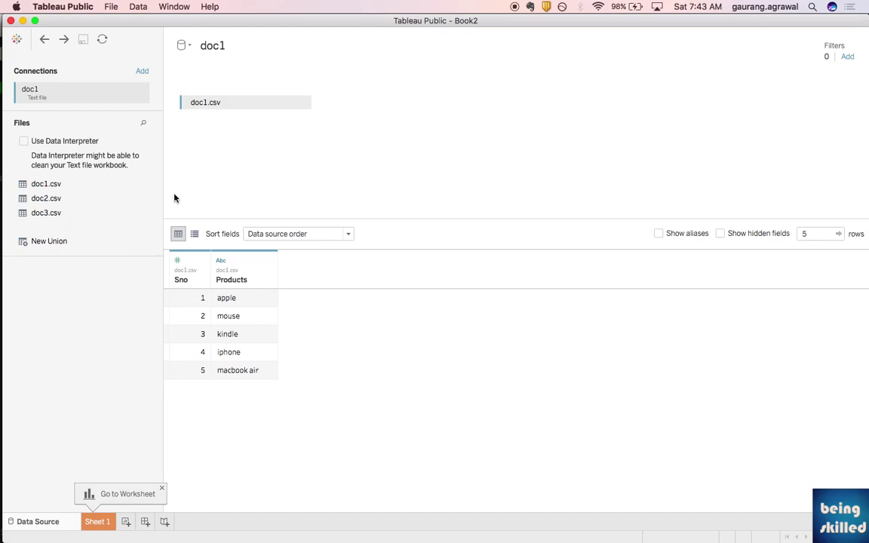
pyautogui.click(300, 103)
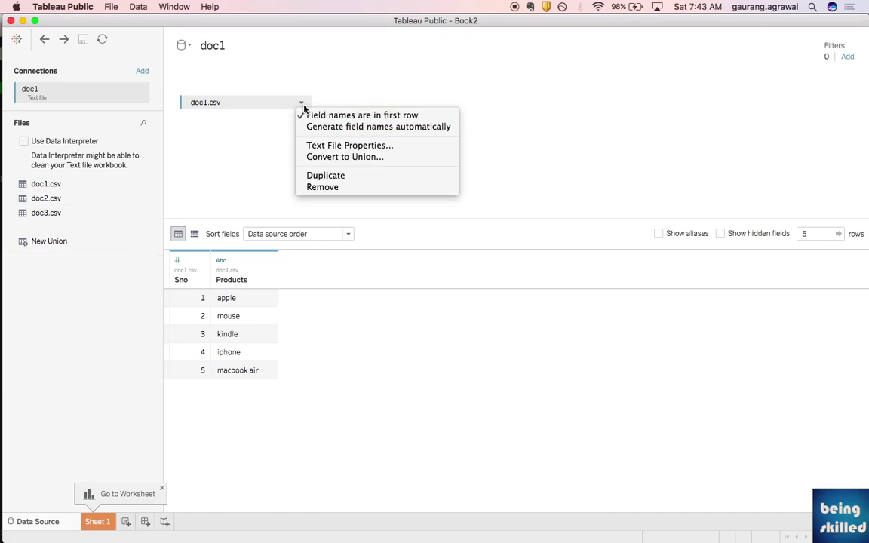
pyautogui.click(327, 157)
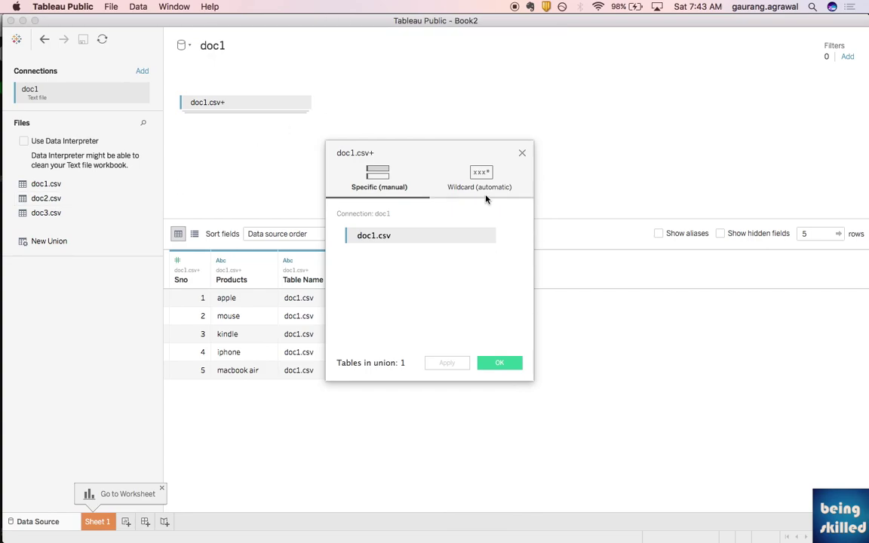
pyautogui.click(41, 197)
pyautogui.keyDown('shift'); pyautogui.click(39, 213); pyautogui.keyUp('shift')
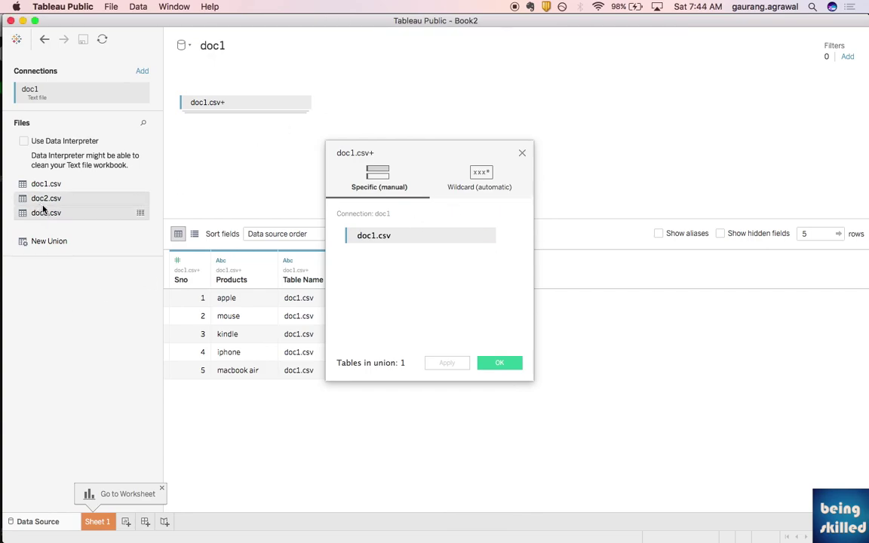
pyautogui.moveTo(39, 213); pyautogui.dragTo(388, 270)
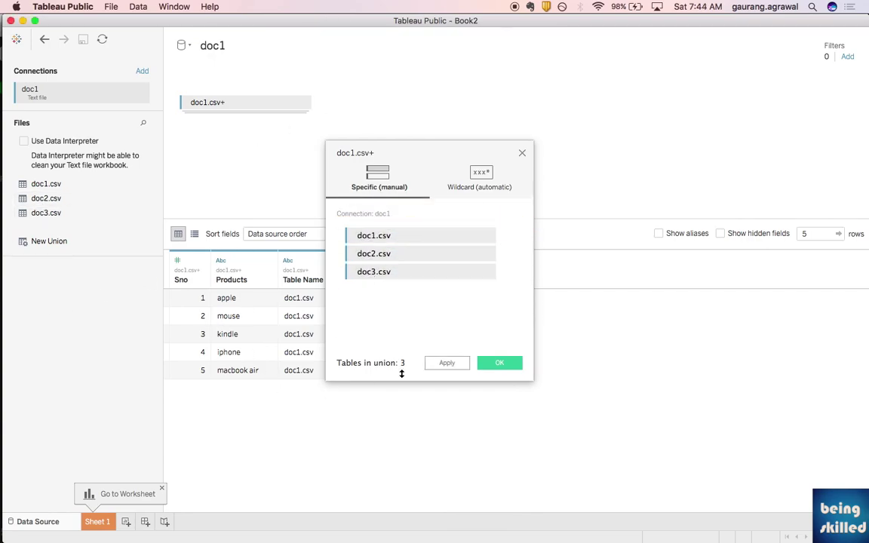
# - Apply the three-file union, revert to doc1.csv alone and switch to Wildcard (automatic) matching
pyautogui.click(443, 363)
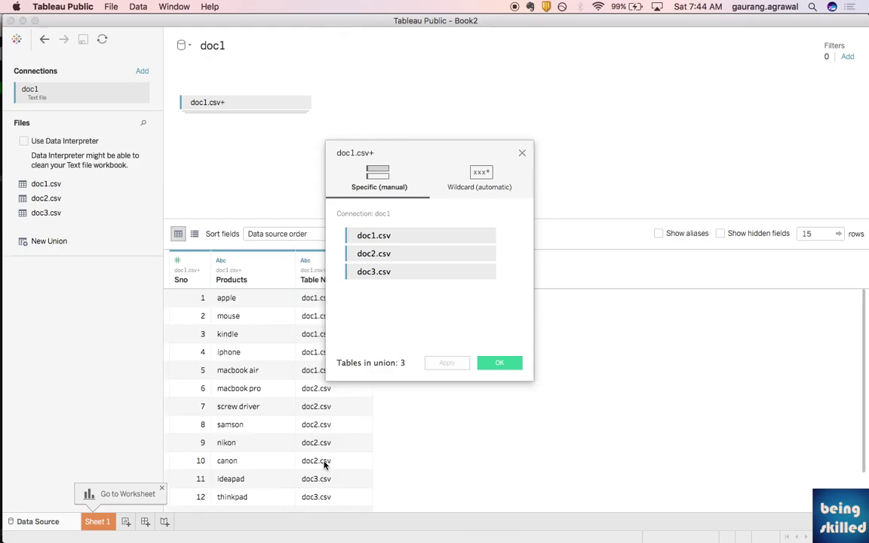
pyautogui.hotkey('ctrl', 'z')
pyautogui.click(480, 173)
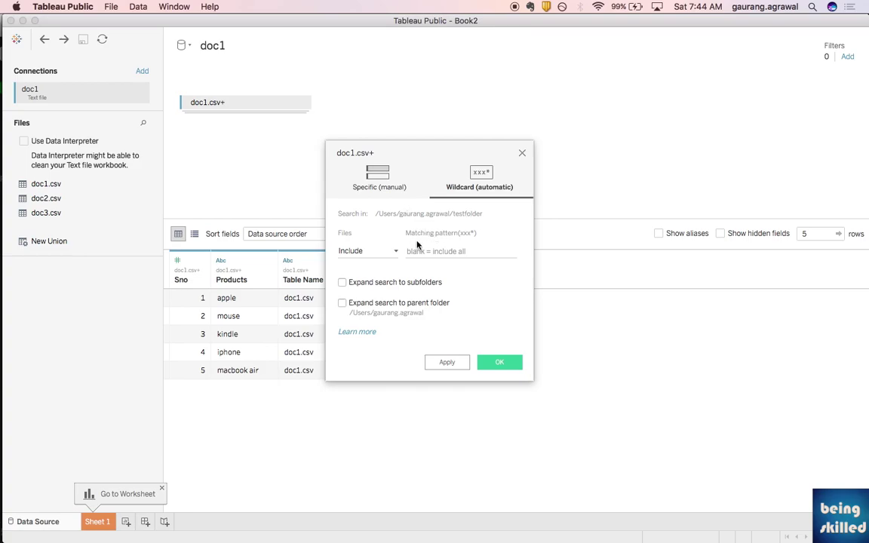
# - Keep matching files set to Include with a blank pattern, then apply and confirm the wildcard union
pyautogui.click(362, 253)
pyautogui.click(361, 262)
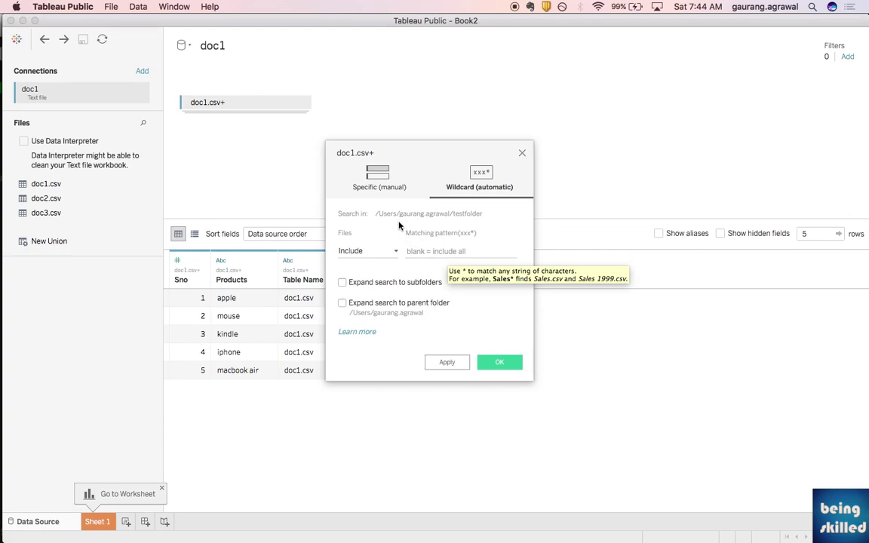
pyautogui.click(446, 256)
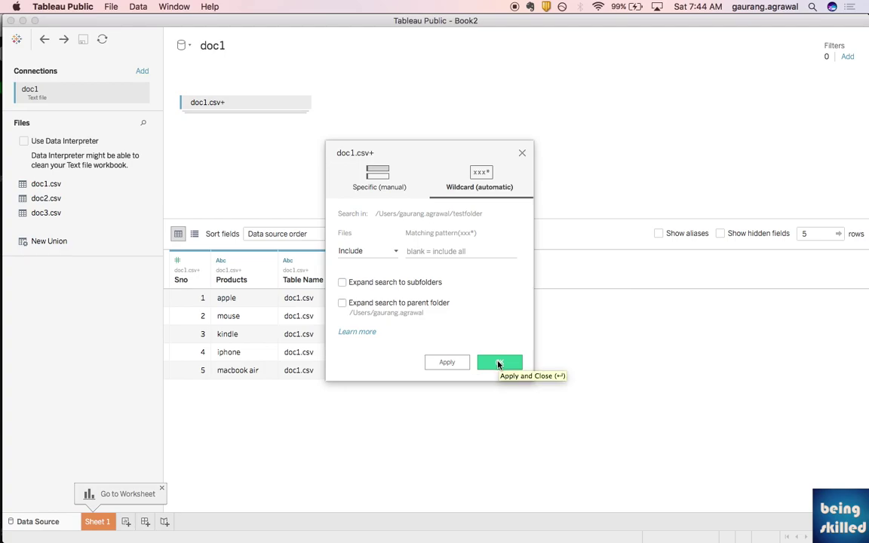
pyautogui.click(447, 365)
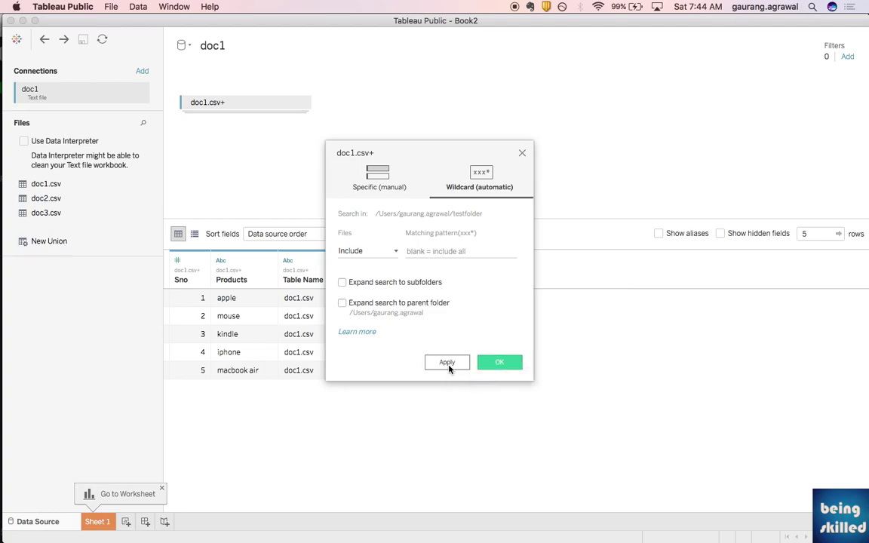
pyautogui.click(499, 363)
pyautogui.scroll(-2, 262, 486)
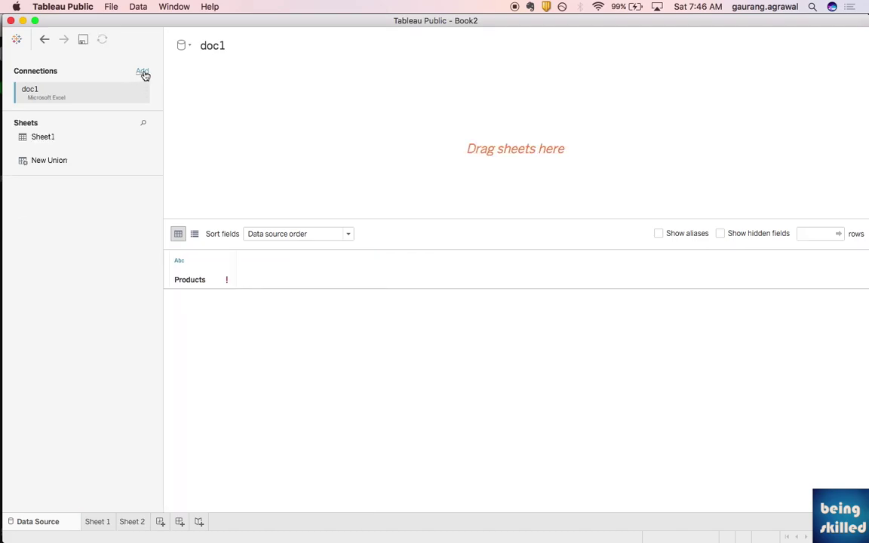
# - Add a Microsoft Excel connection to the doc1.xls workbook
pyautogui.click(142, 73)
pyautogui.click(221, 119)
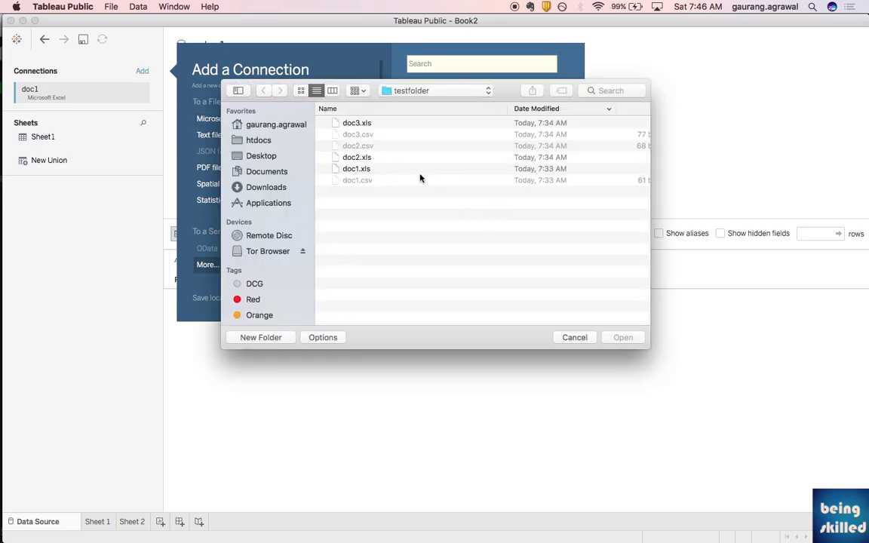
pyautogui.click(368, 169)
pyautogui.doubleClick(368, 170)
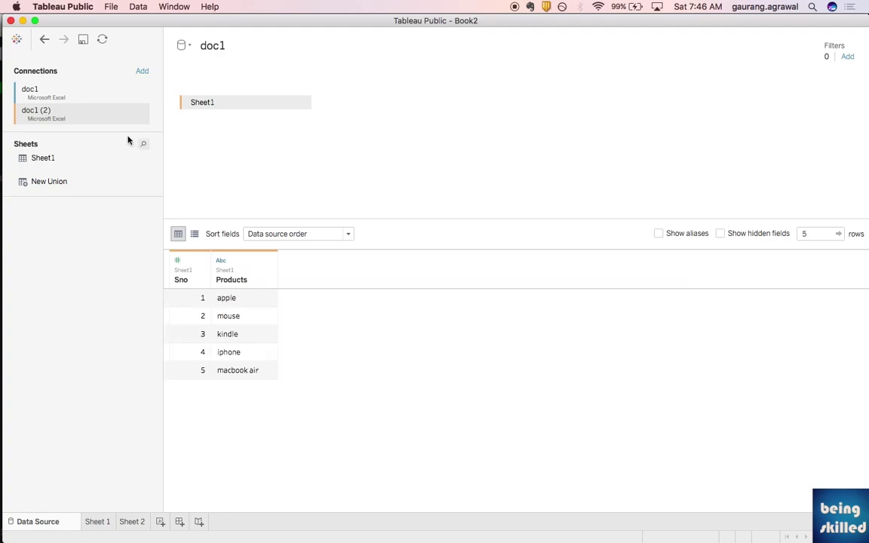
# - Convert Sheet1 to a Wildcard (automatic) union with a blank Workbooks pattern and confirm
pyautogui.click(301, 104)
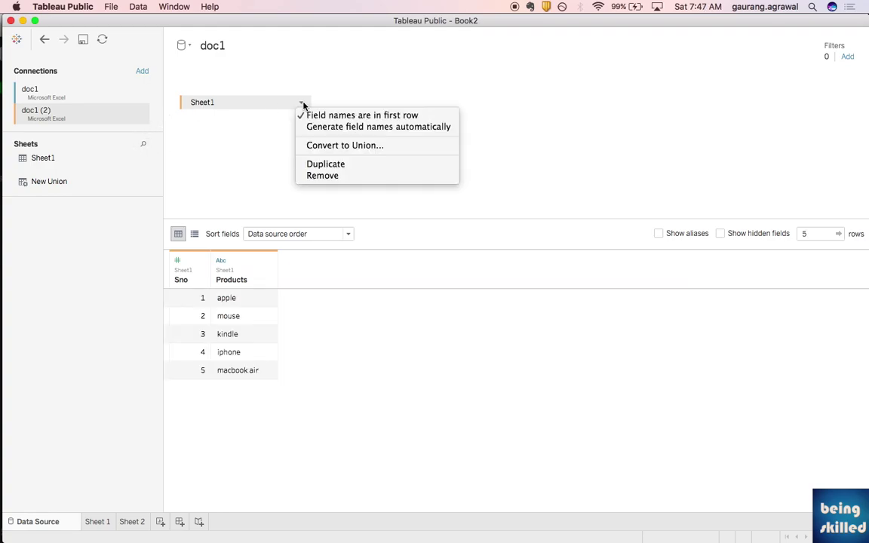
pyautogui.click(315, 145)
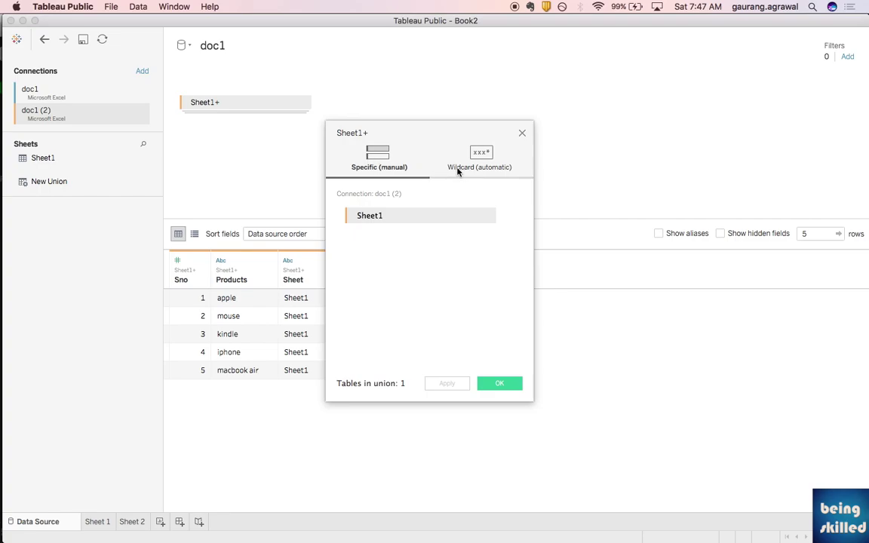
pyautogui.click(490, 167)
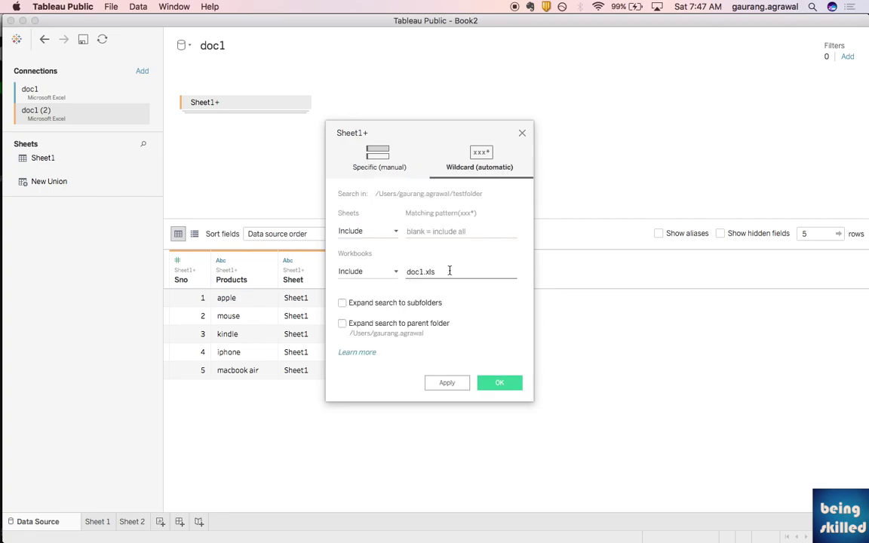
pyautogui.press('super+a')
pyautogui.press('BackSpace')
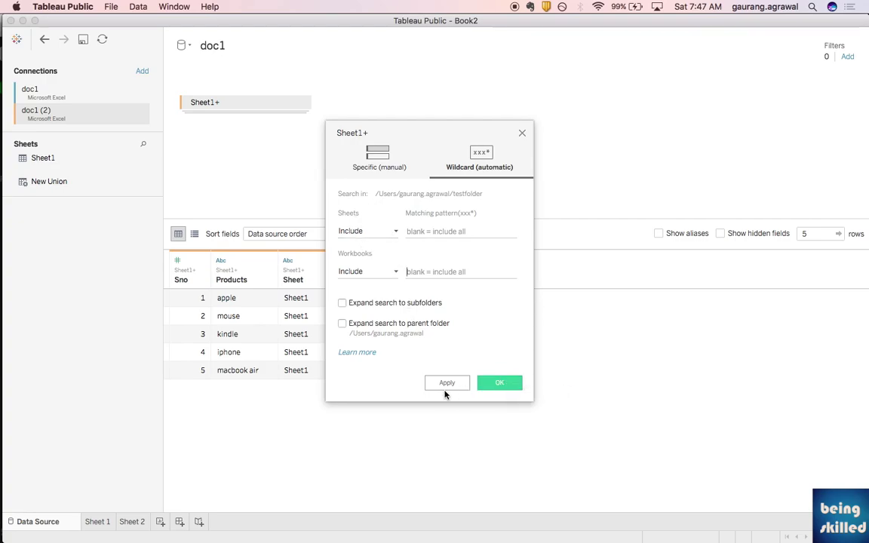
pyautogui.click(509, 383)
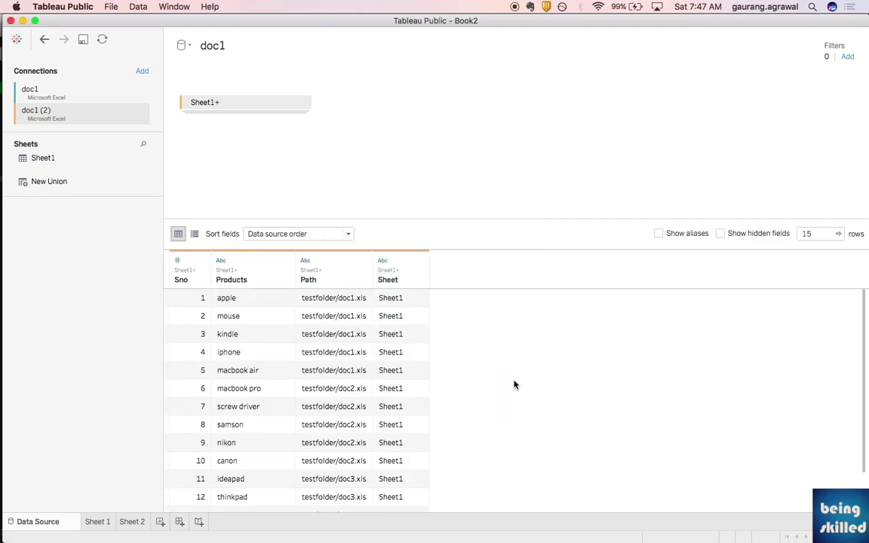
pyautogui.scroll(-2, 331, 448)
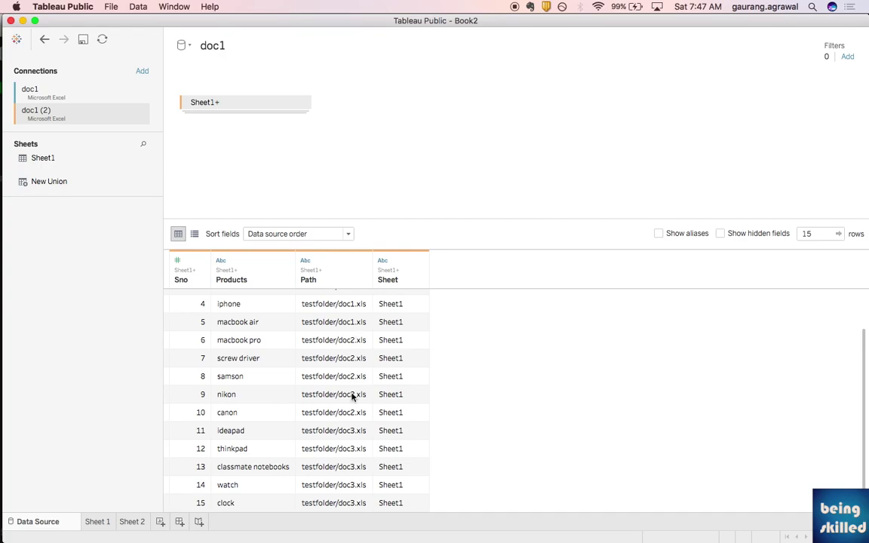
pyautogui.scroll(2, 353, 400)
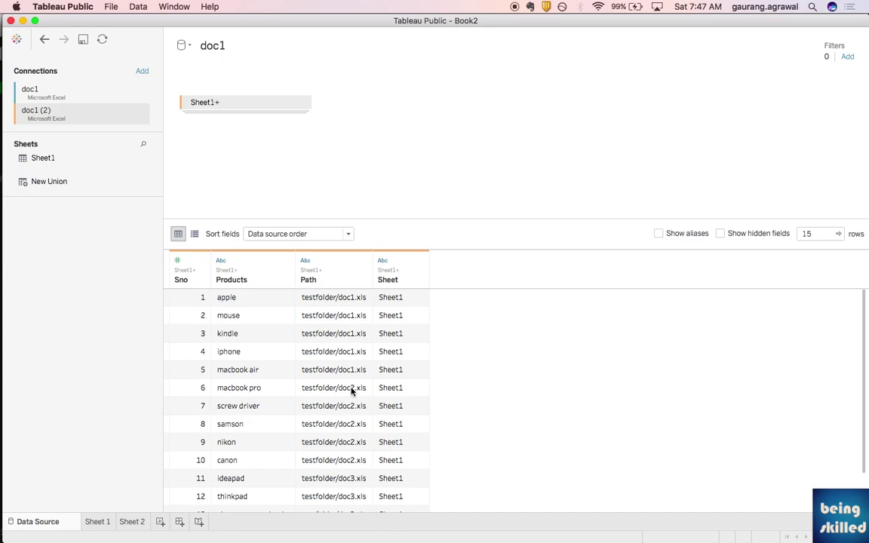
pyautogui.scroll(-2, 355, 403)
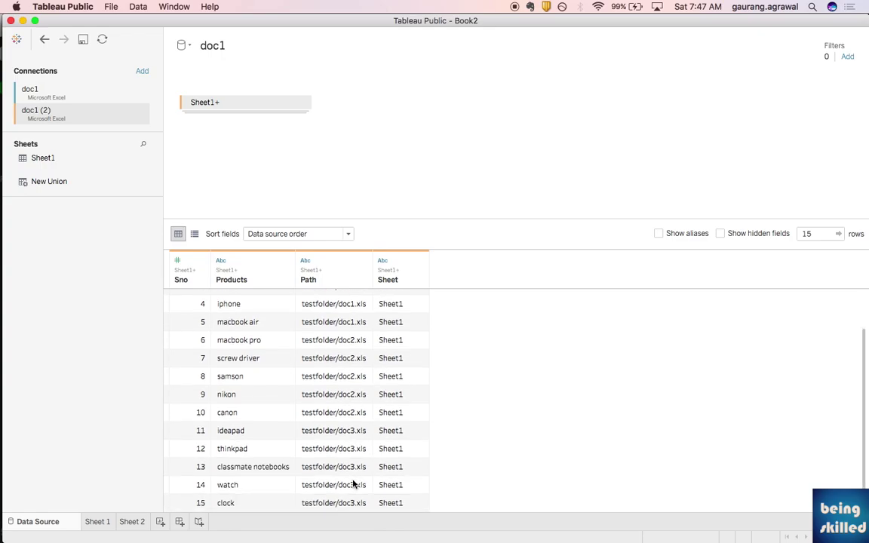